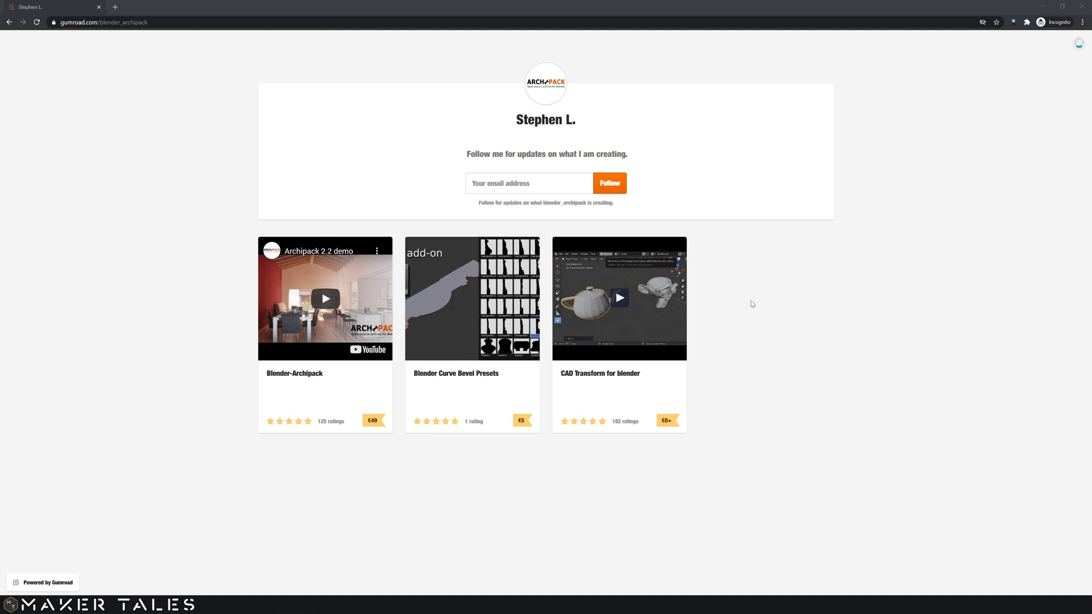
mouse_move(619, 334)
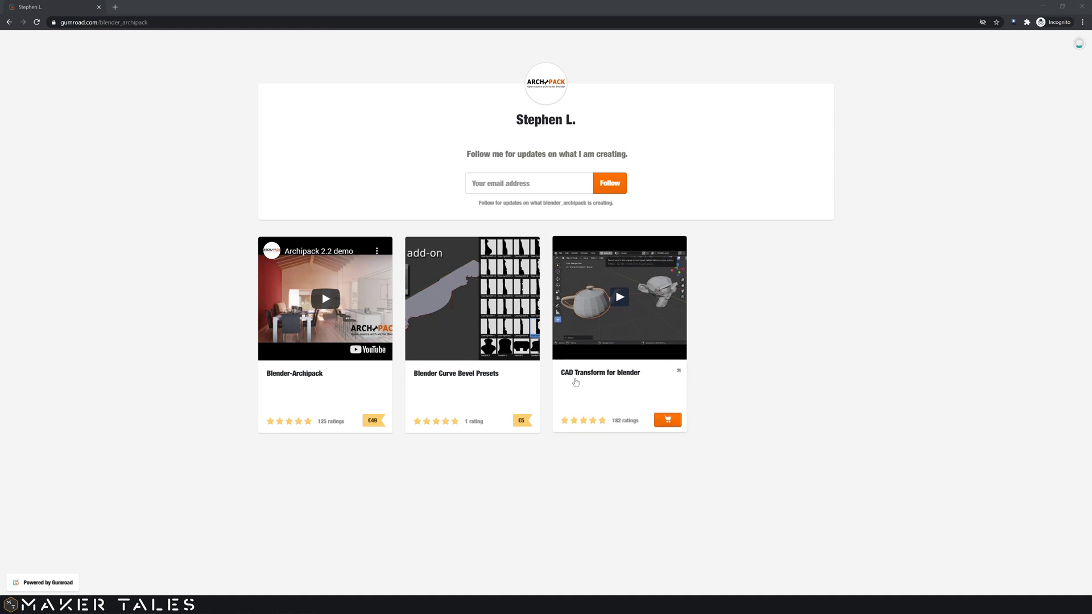
Open the CAD Transform for blender product page on Gumroad, showing its €0+ price and features.
left_click(576, 378)
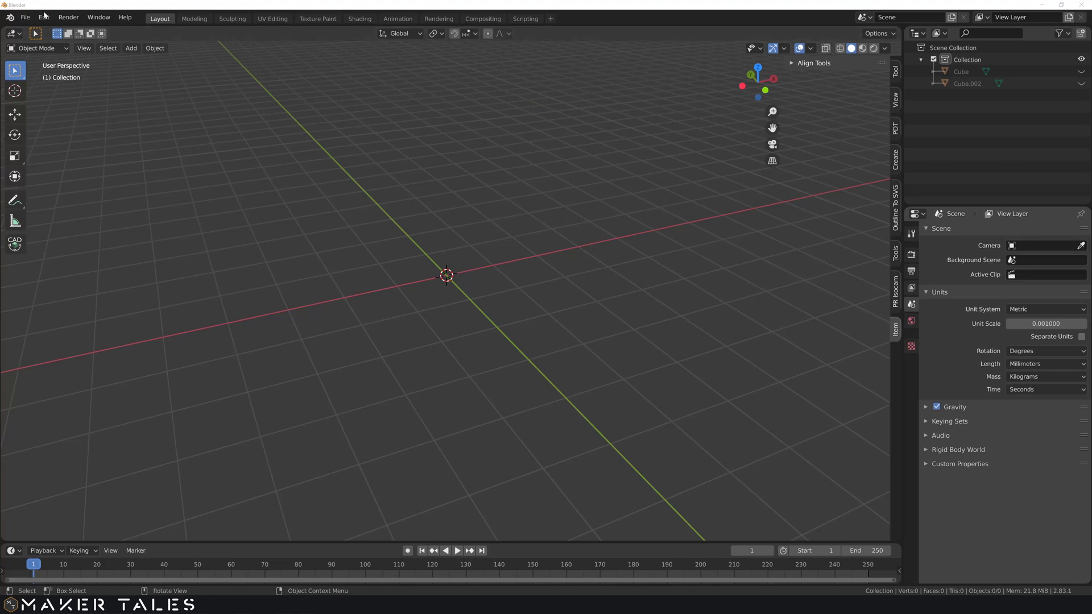
In Preferences > Add-ons, confirm CAD Transform is ticked and review its expanded settings.
left_click(44, 17)
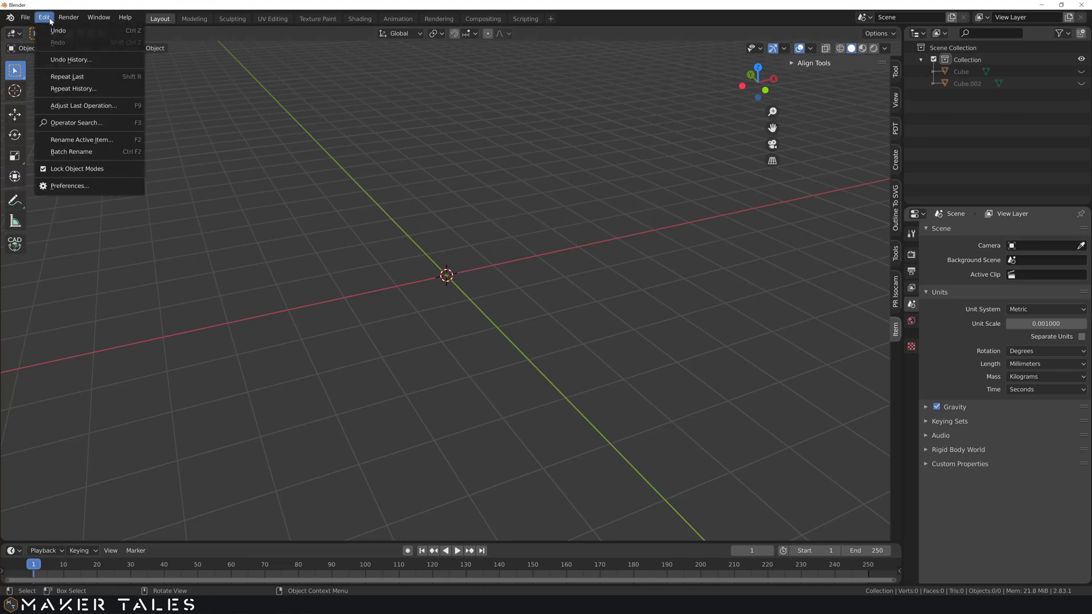
left_click(59, 186)
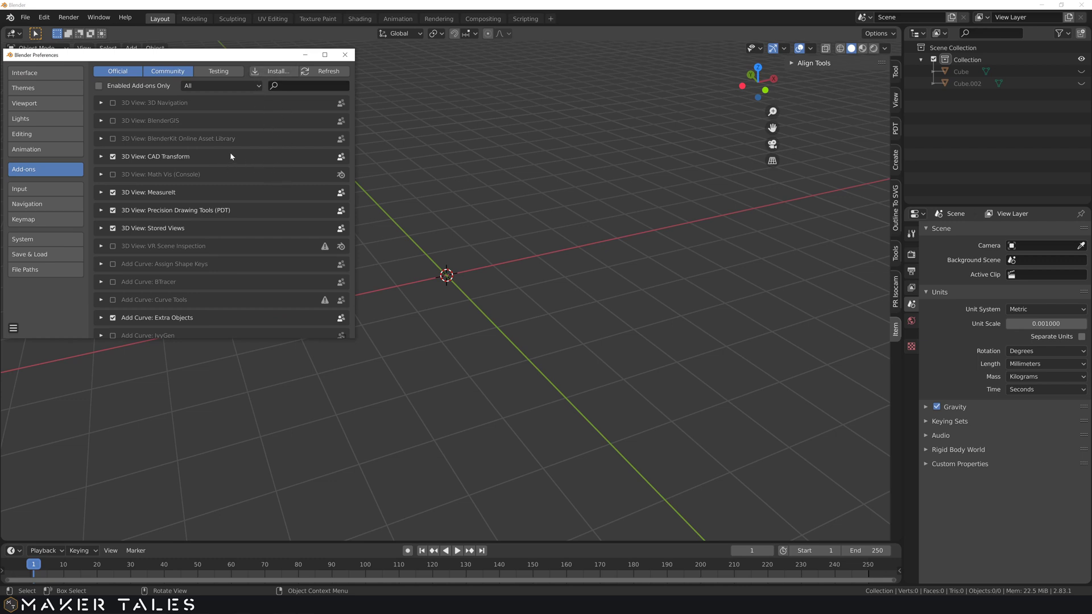
left_click(100, 157)
scroll(181, 264, "down", 3)
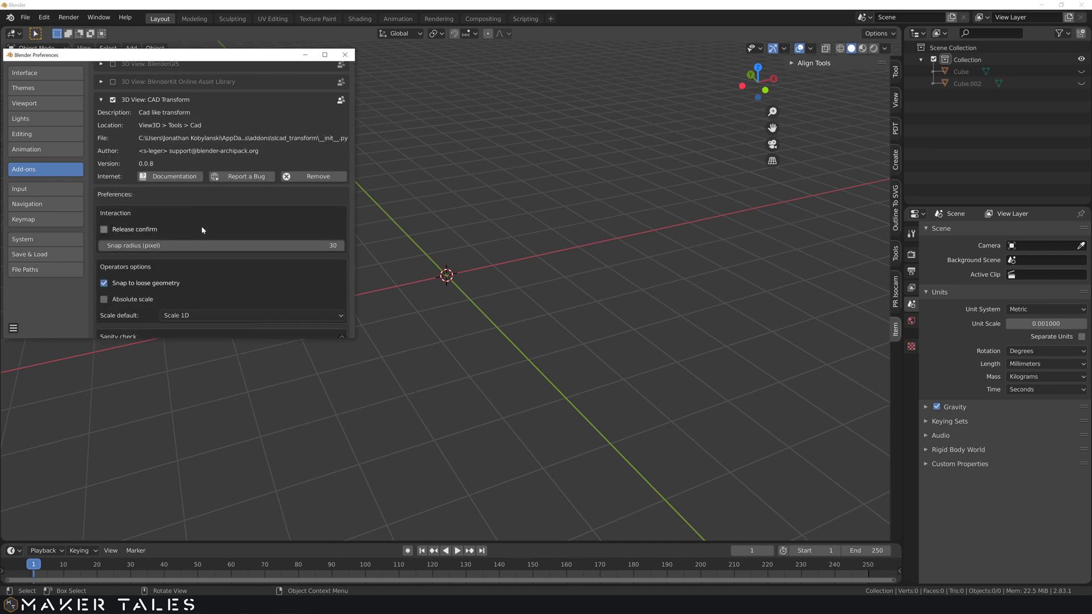
scroll(202, 238, "up", 2)
scroll(203, 241, "up", 1)
left_click(102, 156)
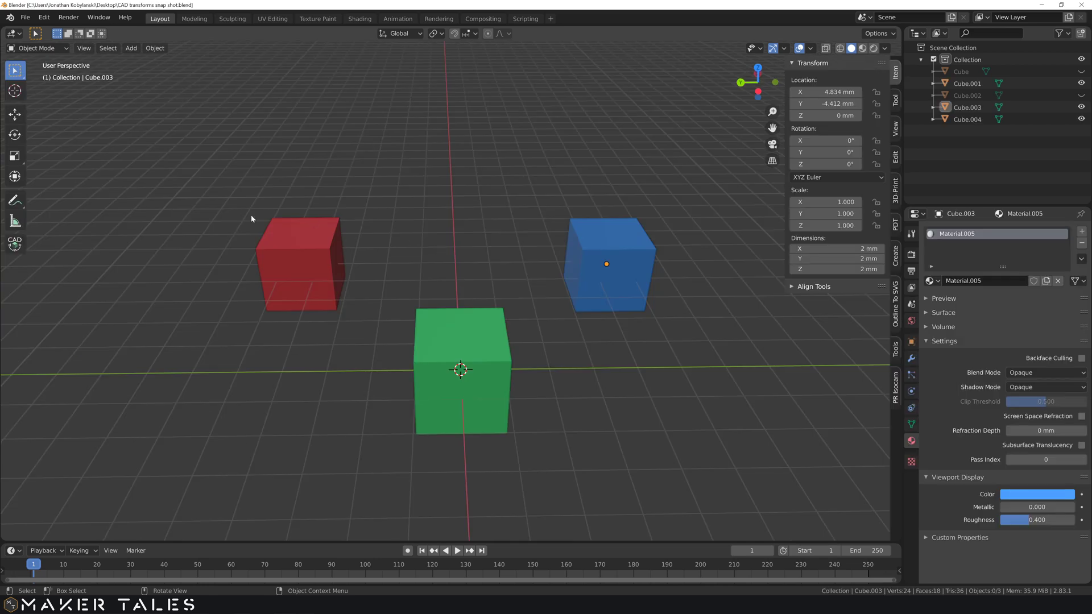
Activate the CAD Transform tool and try selecting then deselecting the red cube.
left_click(14, 244)
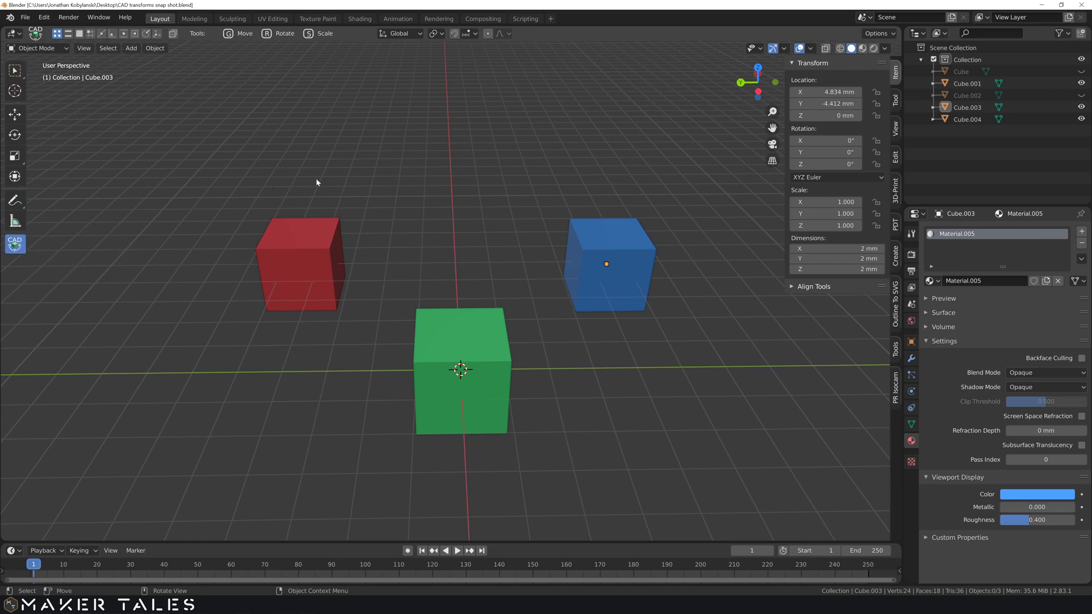
mouse_move(396, 311)
middle_mouse_down()
mouse_move(415, 273)
mouse_move(377, 252)
middle_mouse_up()
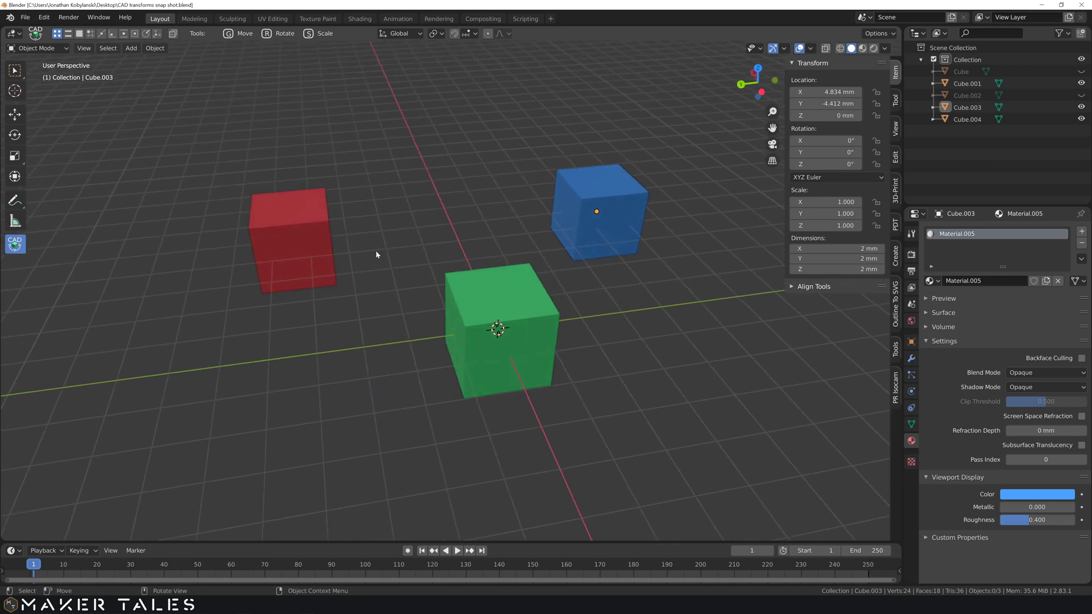
left_click(322, 244)
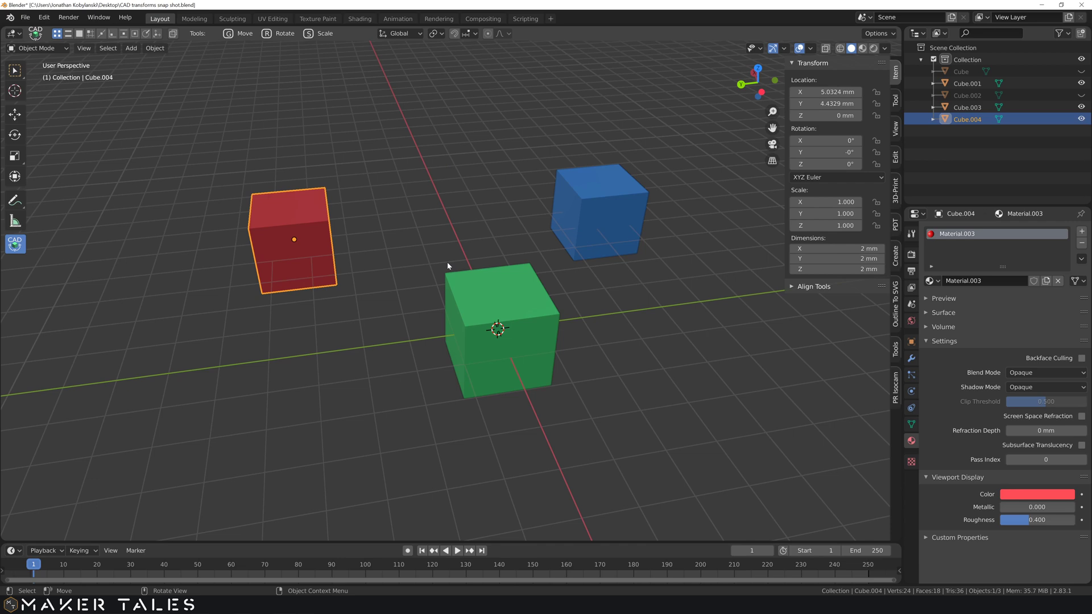
left_click(437, 225)
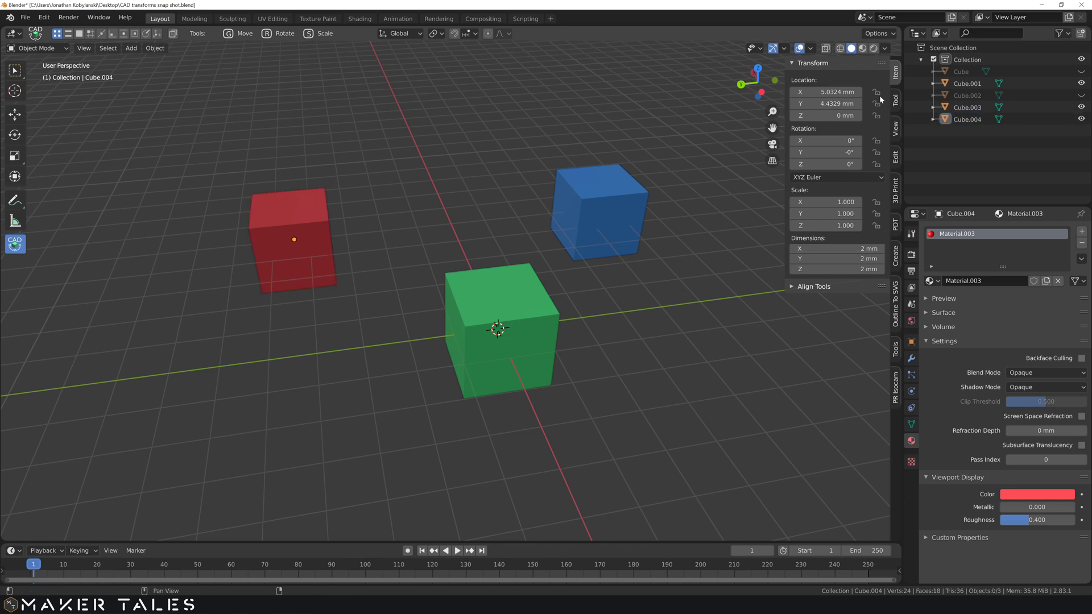
Show the tool settings in the sidebar and review the CAD Transform shortcut list.
left_click(896, 102)
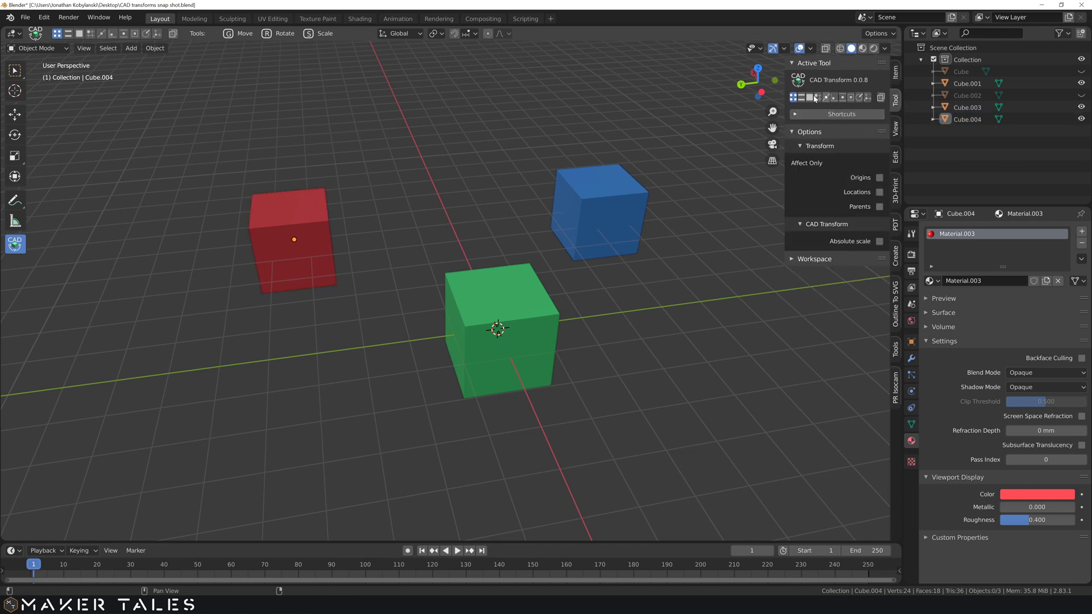
left_click(793, 115)
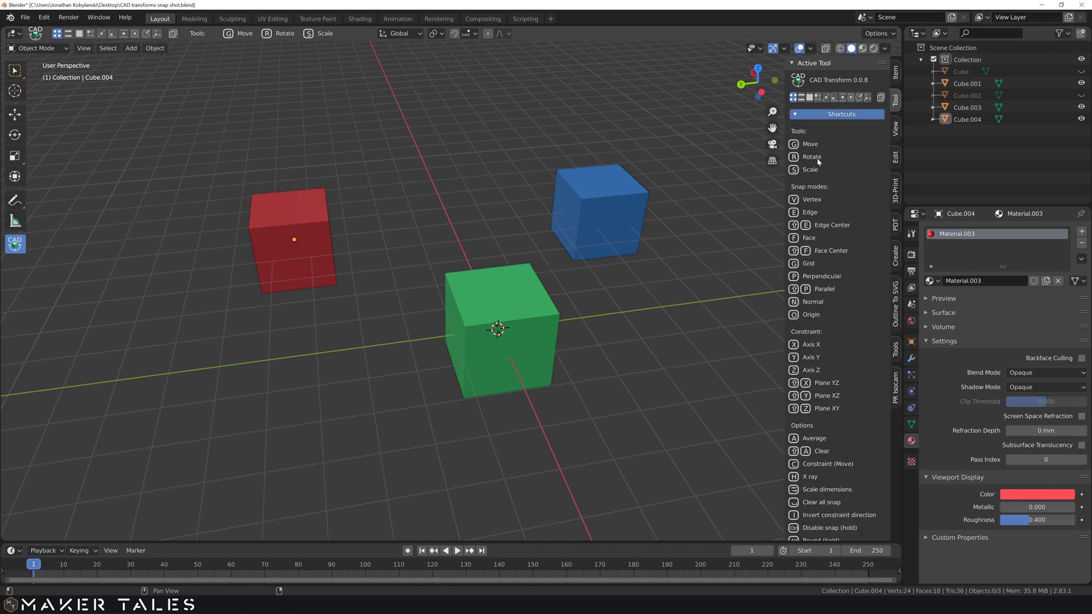
scroll(826, 223, "down", 3)
scroll(826, 224, "up", 3)
left_click(798, 112)
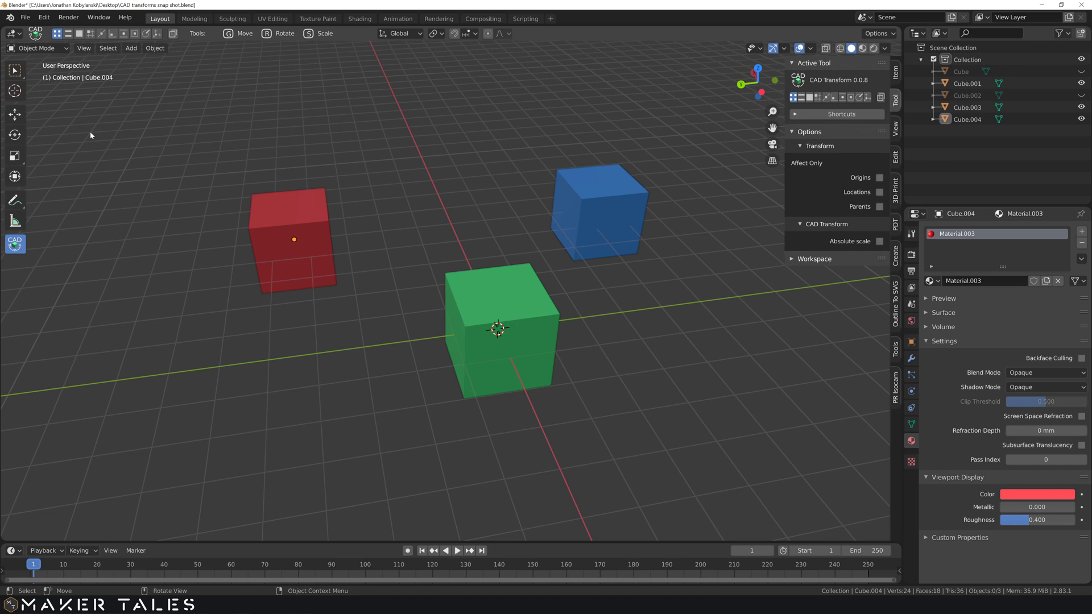
Snap the red cube by its bottom corner onto the green cube's top corner.
left_click(308, 204)
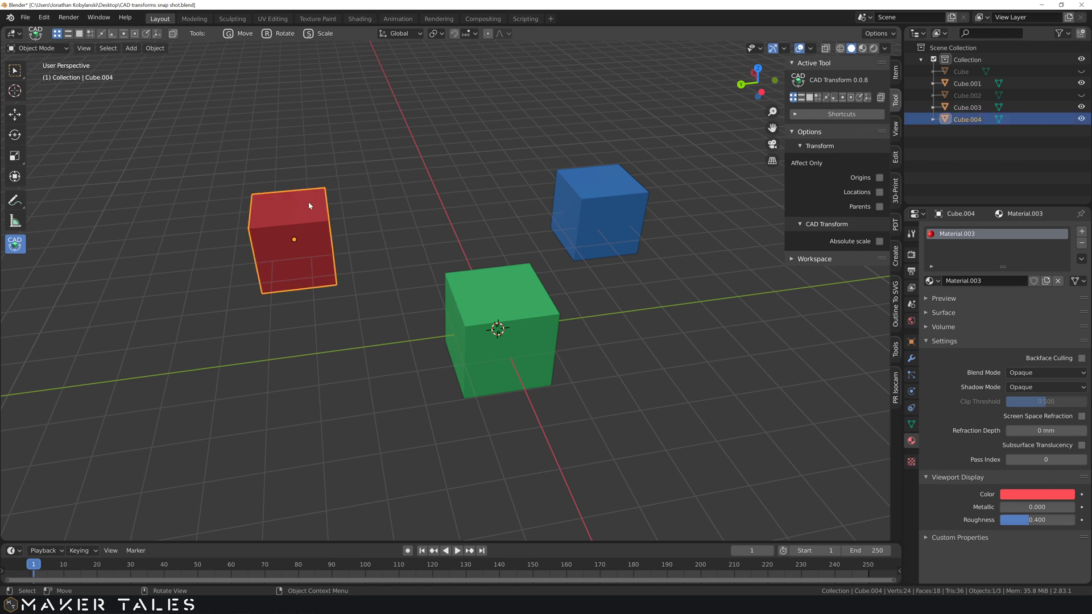
left_click(337, 285)
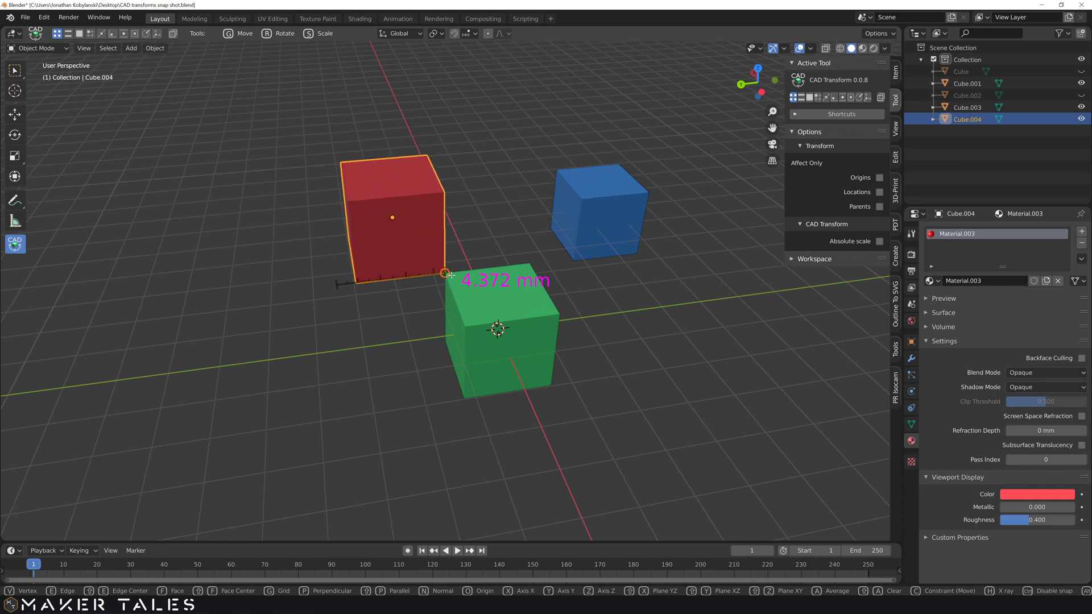
left_click(450, 277)
middle_click_drag(624, 264, 546, 246)
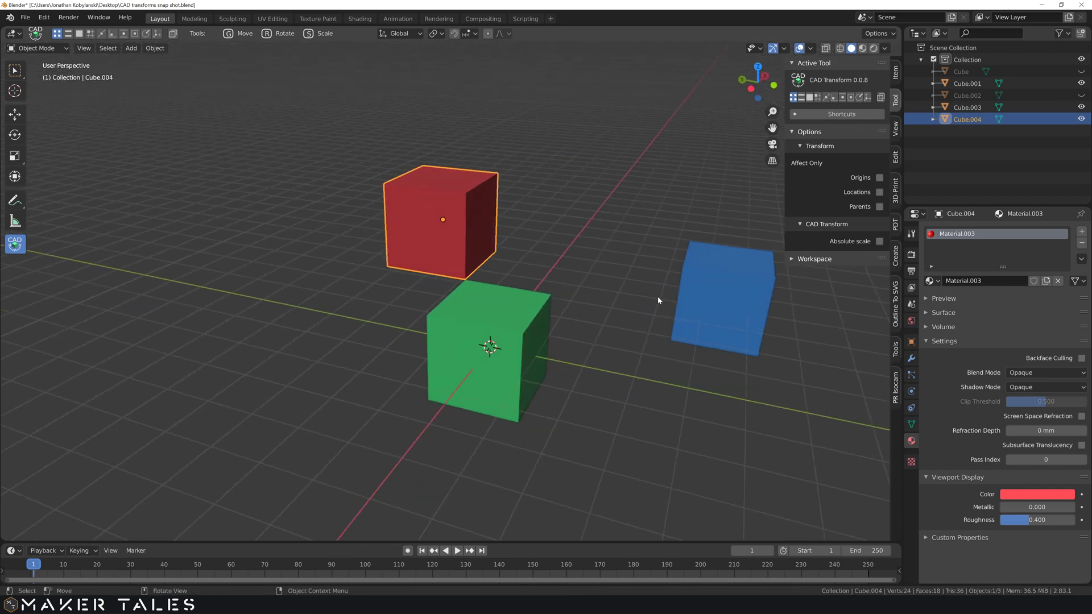
mouse_move(658, 300)
middle_mouse_down()
mouse_move(570, 283)
mouse_move(620, 276)
middle_mouse_up()
Select the blue cube, enable a snapping type, and carry it toward the green cube.
left_click(625, 282)
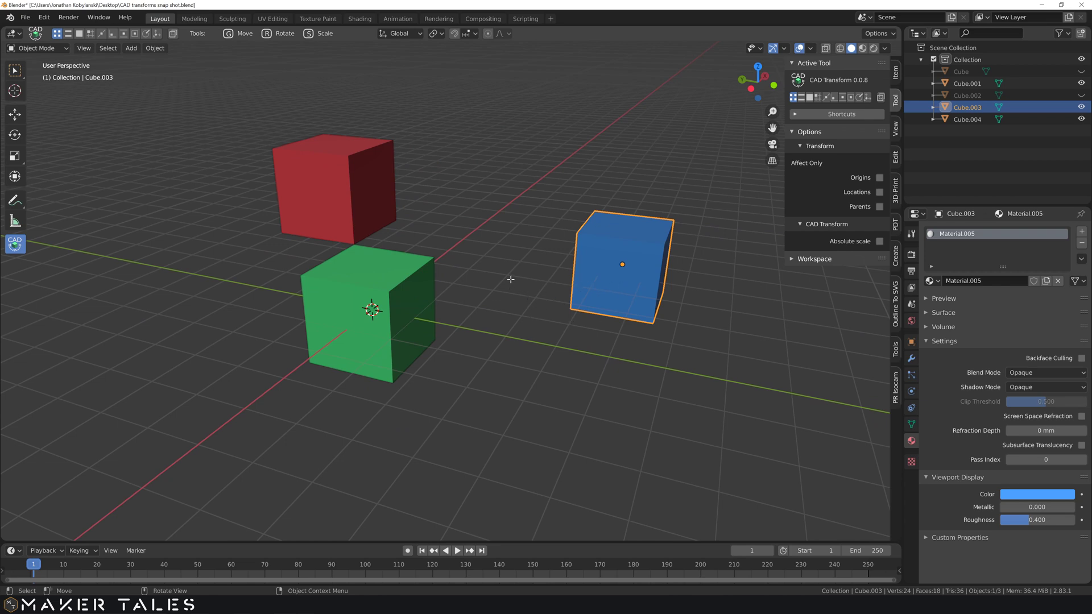
mouse_move(511, 279)
middle_mouse_down()
mouse_move(592, 292)
mouse_move(529, 214)
mouse_move(519, 122)
mouse_move(525, 436)
middle_mouse_up()
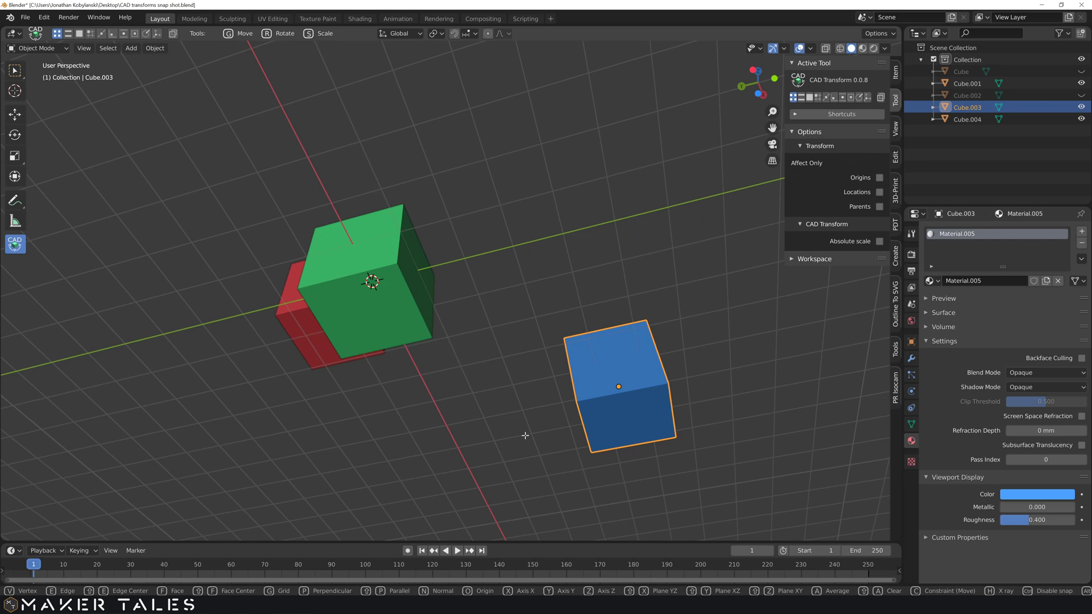
key("shift+f")
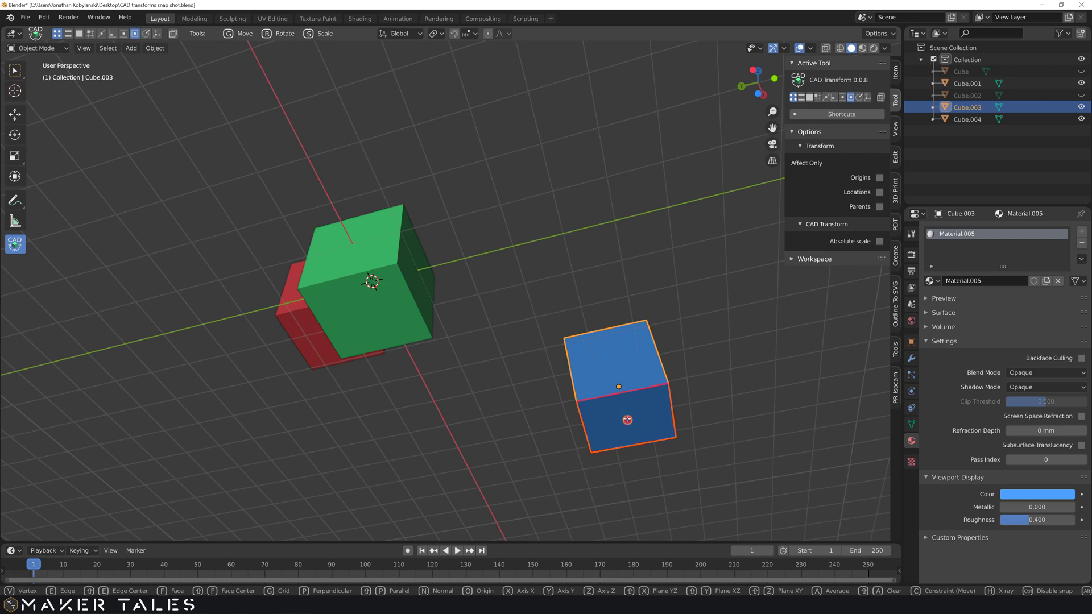
left_click(627, 420)
middle_click_drag(616, 409, 621, 341)
scroll(559, 265, "up", 2)
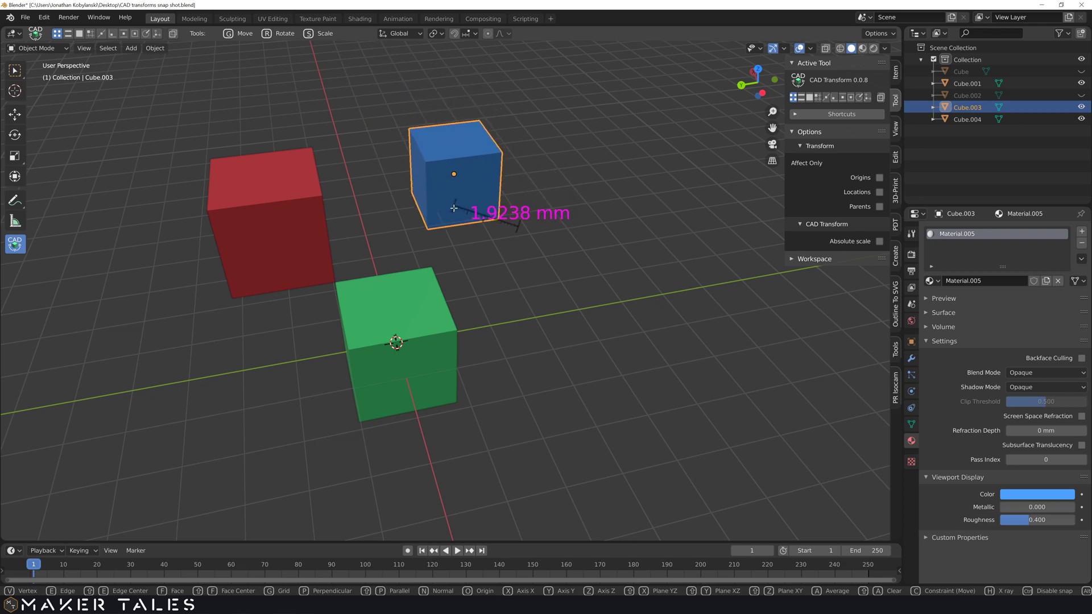
left_click(431, 267)
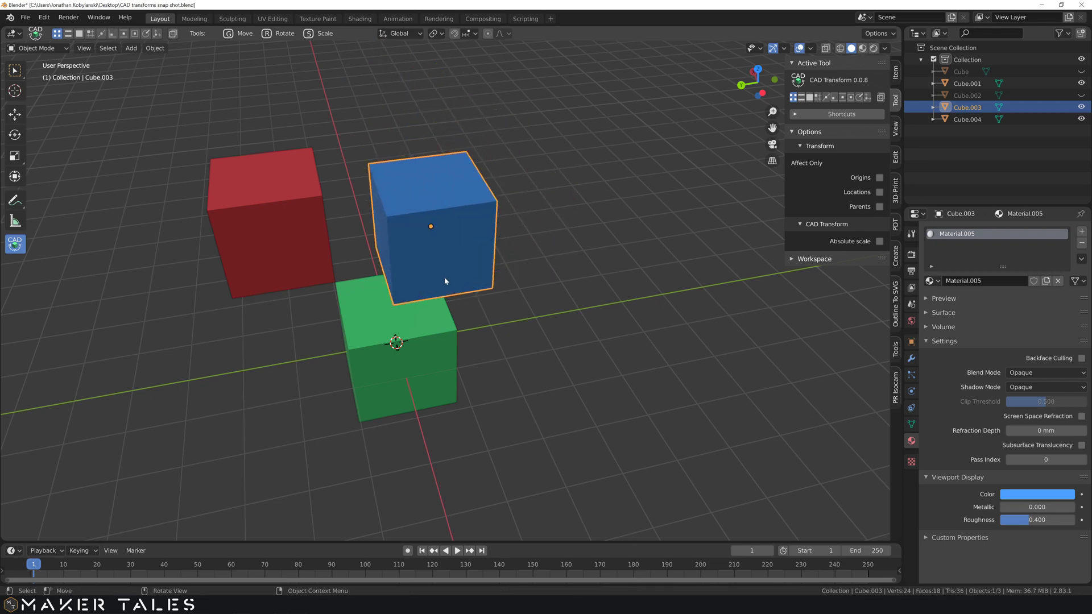
mouse_move(431, 267)
middle_mouse_down()
mouse_move(390, 172)
mouse_move(439, 214)
mouse_move(419, 212)
mouse_move(499, 237)
mouse_move(463, 305)
mouse_move(439, 272)
mouse_move(405, 291)
mouse_move(485, 296)
middle_mouse_up()
scroll(404, 291, "down", 3)
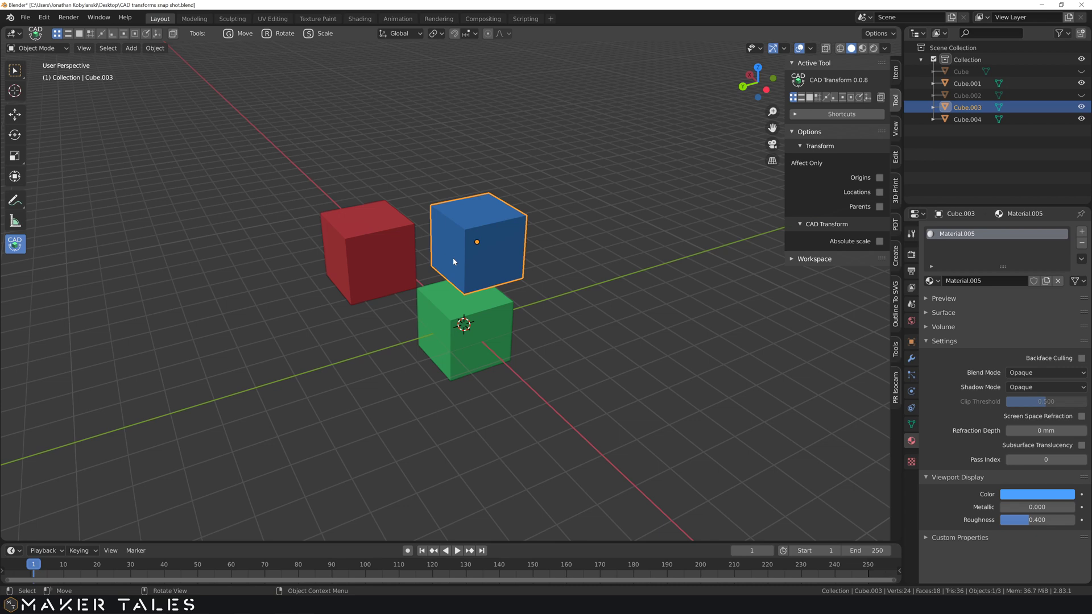
middle_click_drag(518, 272, 466, 267)
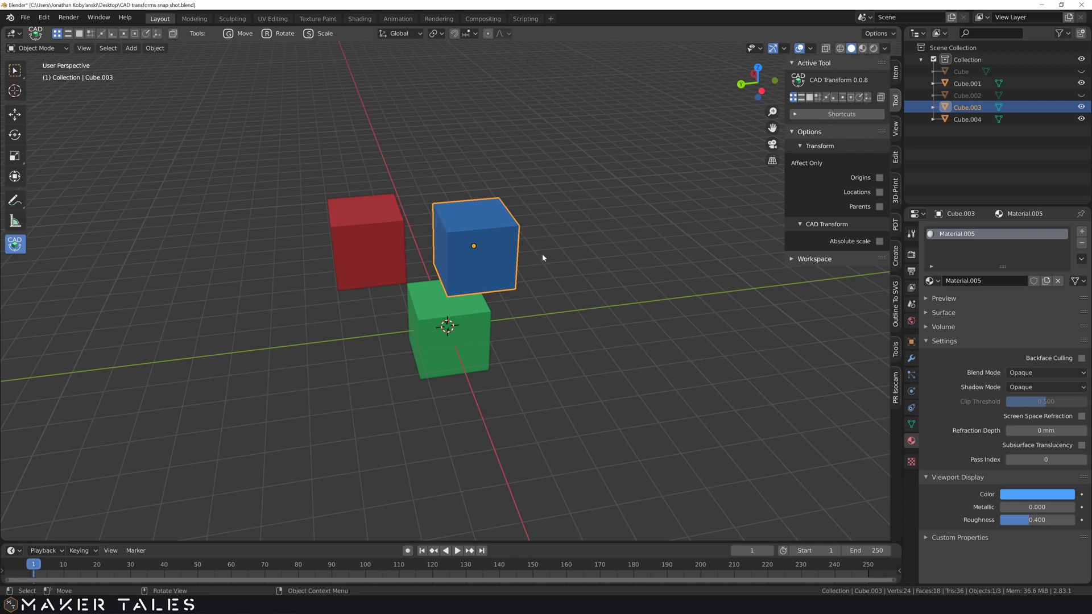
Scale the blue cube from its snapped corner to 3mm, 150% of its size.
left_click(447, 297)
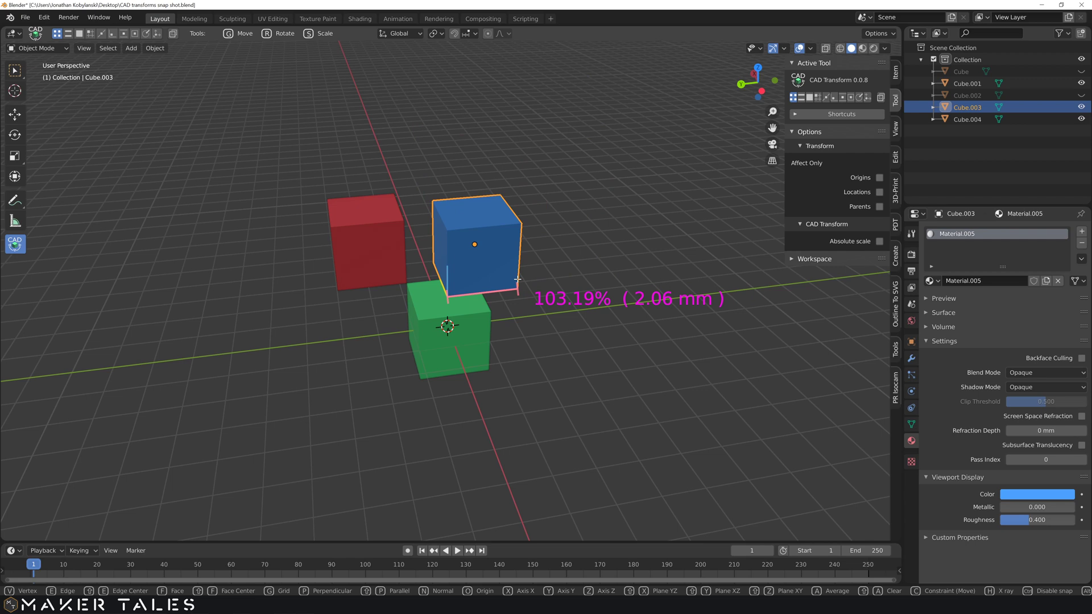
type("3")
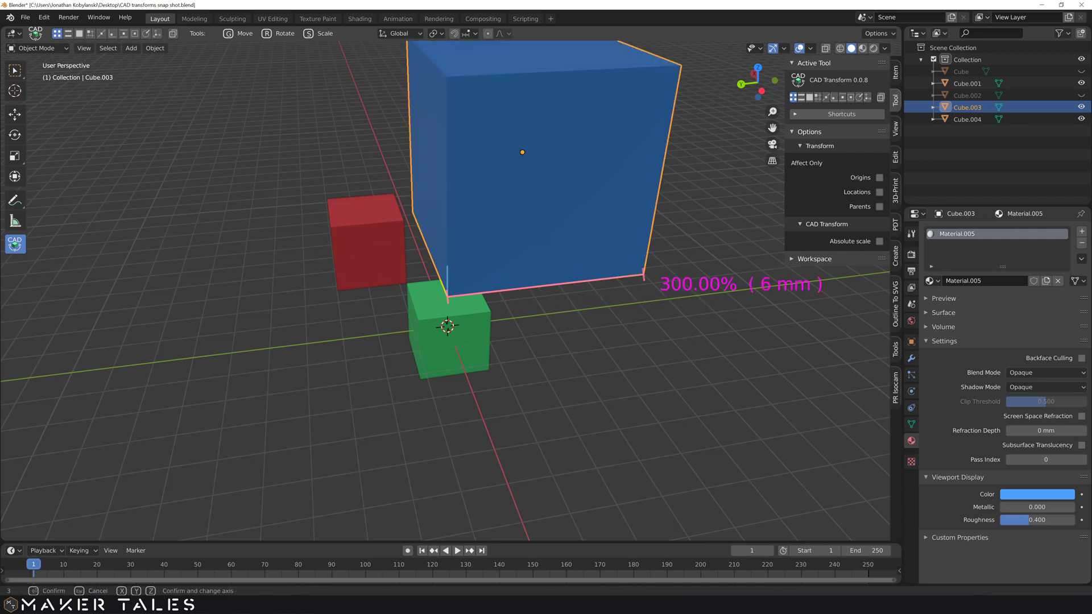
type("mm")
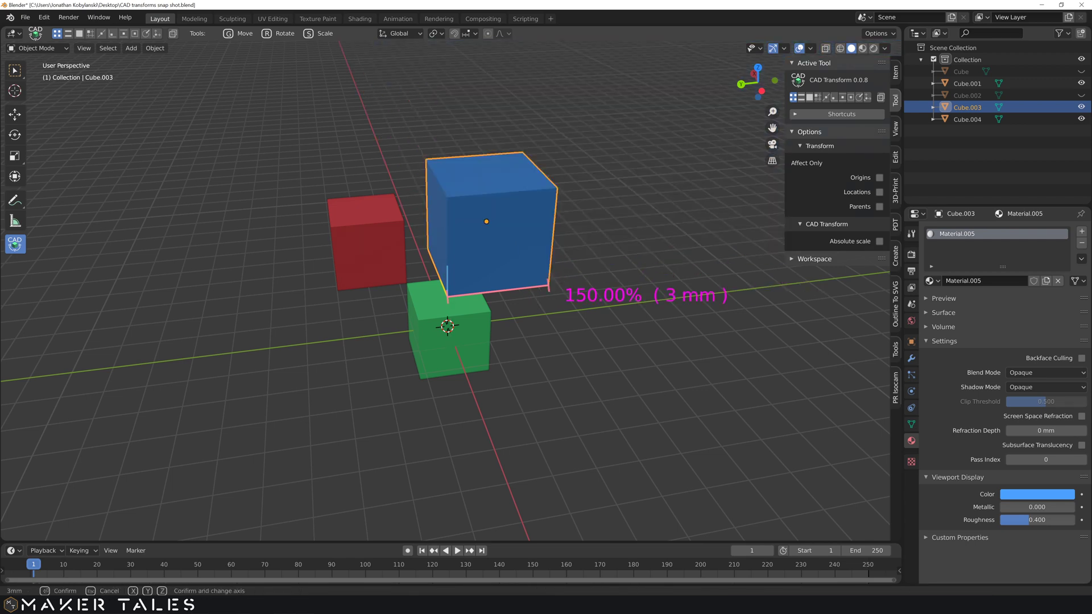
key("Return")
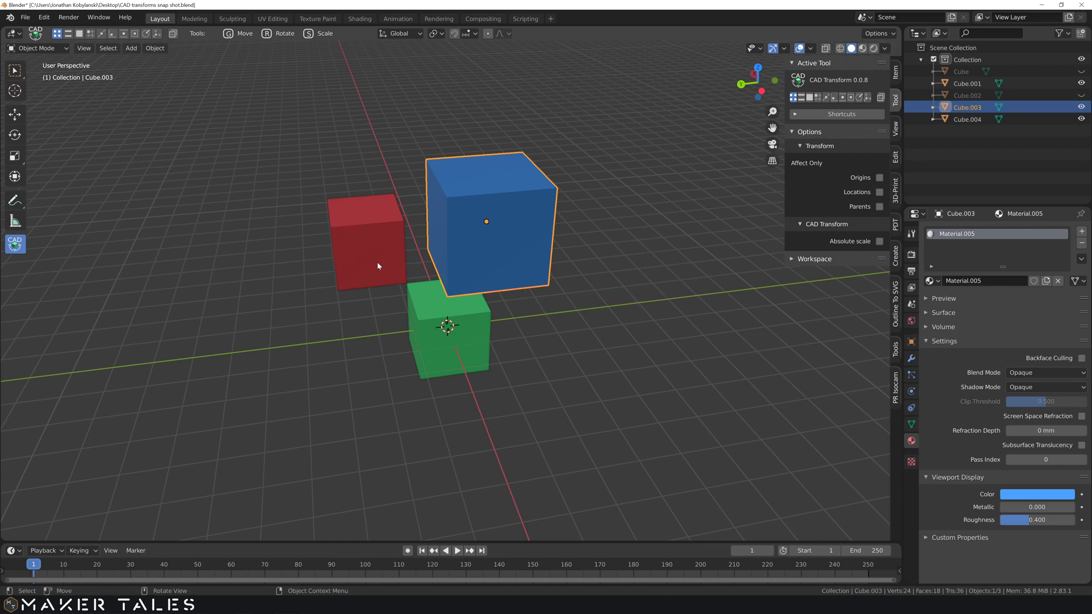
Rotate the green cube 45° about its corner, then another 45° about a second axis.
left_click(442, 312)
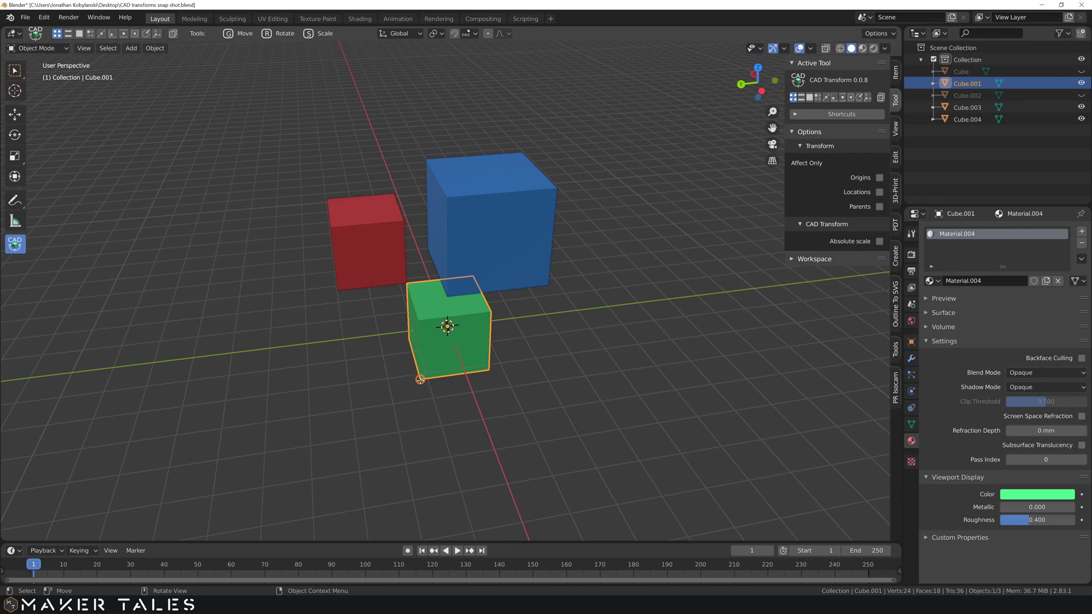
mouse_move(419, 380)
left_mouse_down()
mouse_move(474, 411)
mouse_move(439, 378)
mouse_move(452, 337)
left_mouse_up()
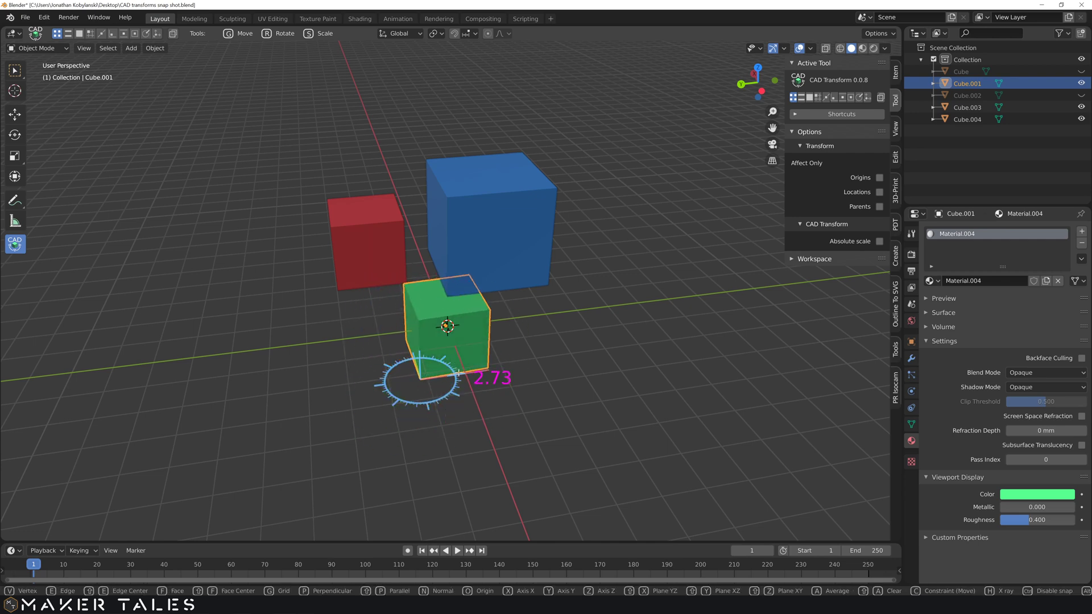
type("45")
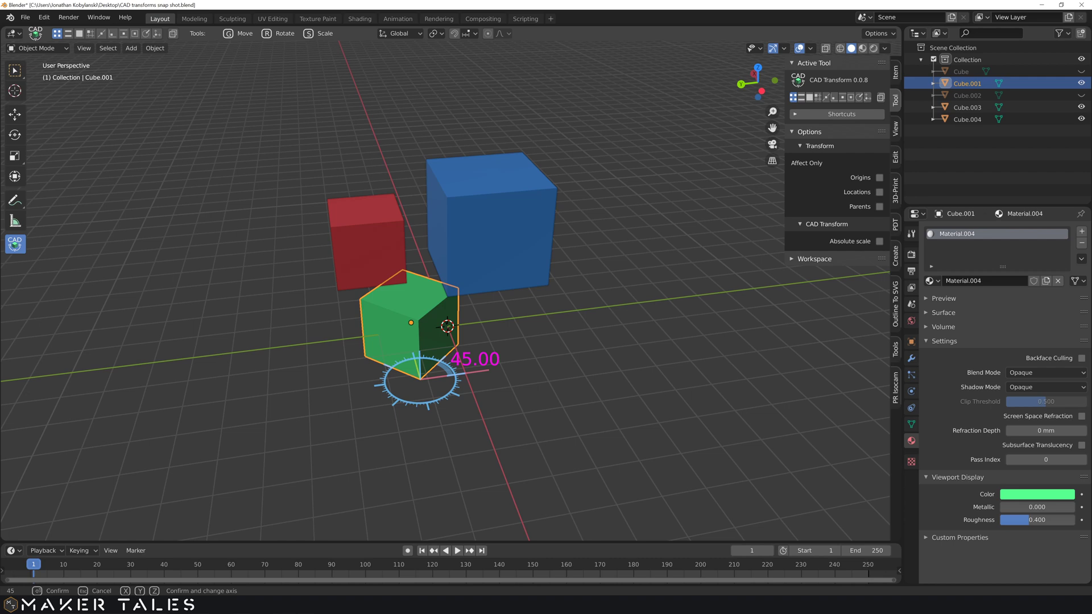
key("Return")
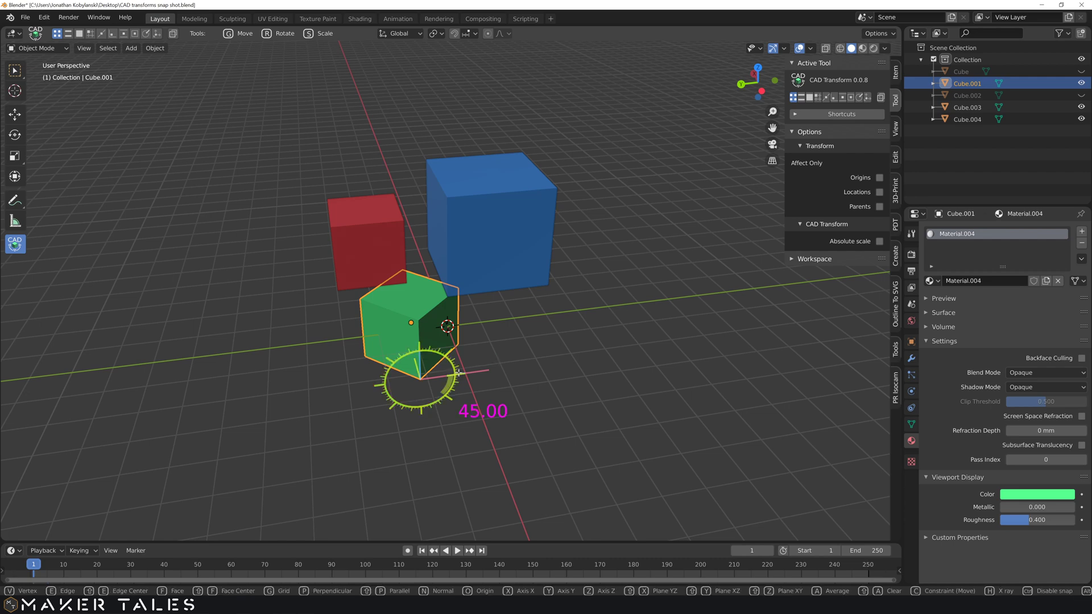
type("45")
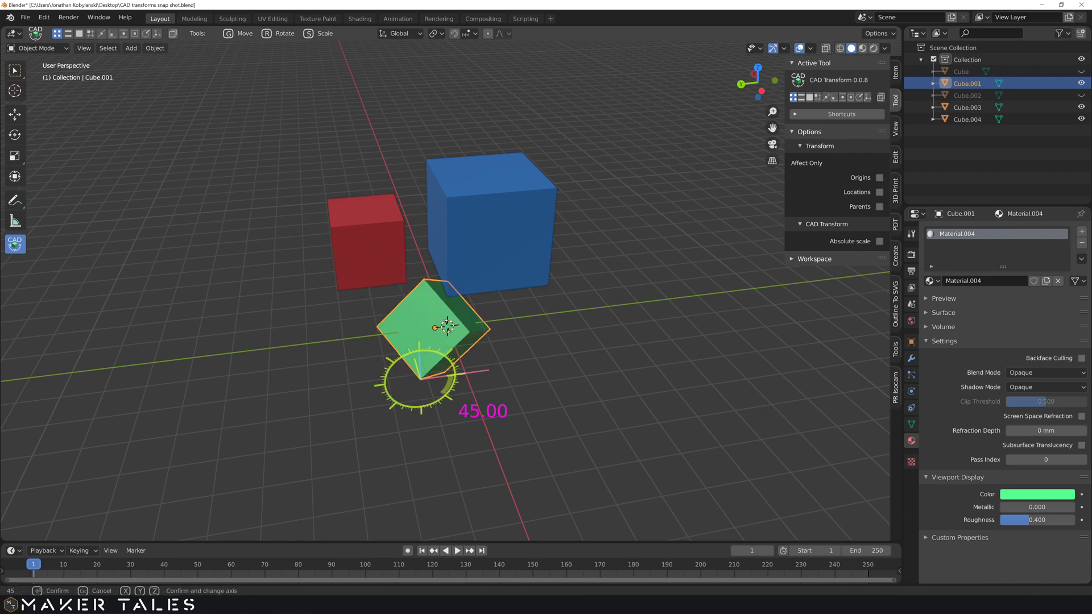
key("Return")
mouse_move(451, 353)
middle_mouse_down()
mouse_move(446, 308)
mouse_move(500, 336)
mouse_move(443, 342)
mouse_move(486, 335)
middle_mouse_up()
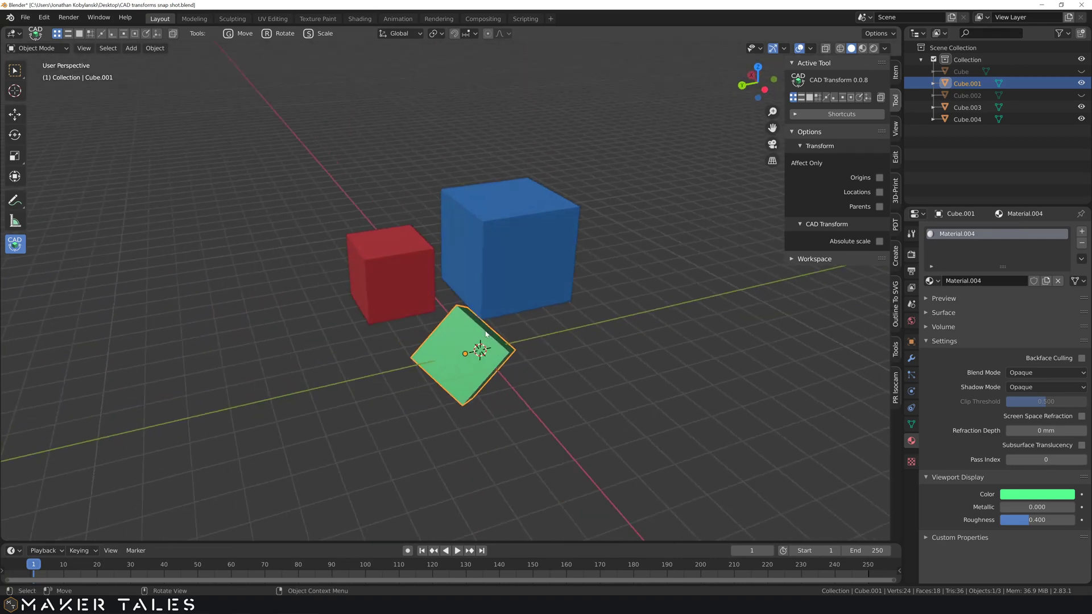
Select the blue cube above the tilted green cube and orbit to a frontal view.
left_click(483, 274)
mouse_move(483, 274)
middle_mouse_down()
mouse_move(492, 226)
mouse_move(463, 250)
mouse_move(459, 282)
mouse_move(459, 260)
middle_mouse_up()
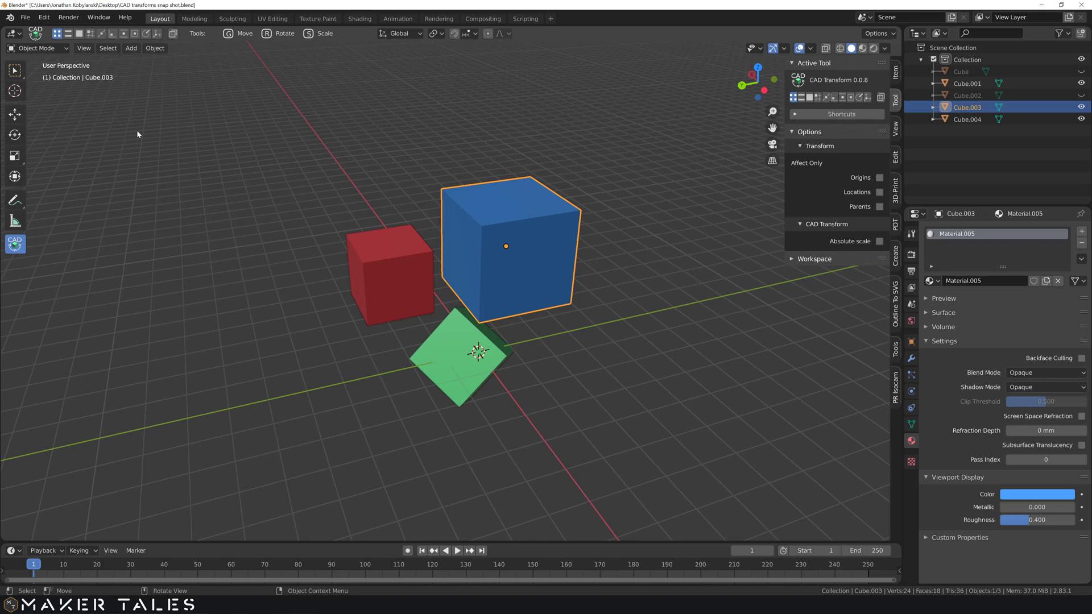